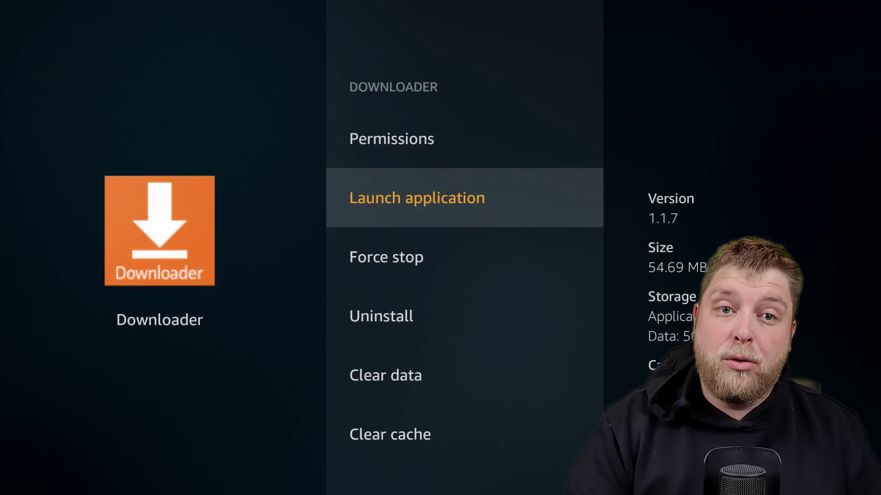
# - Launch Downloader and load the 'Internet Speed Test | Fast.com' favourite
pyautogui.press('Return')
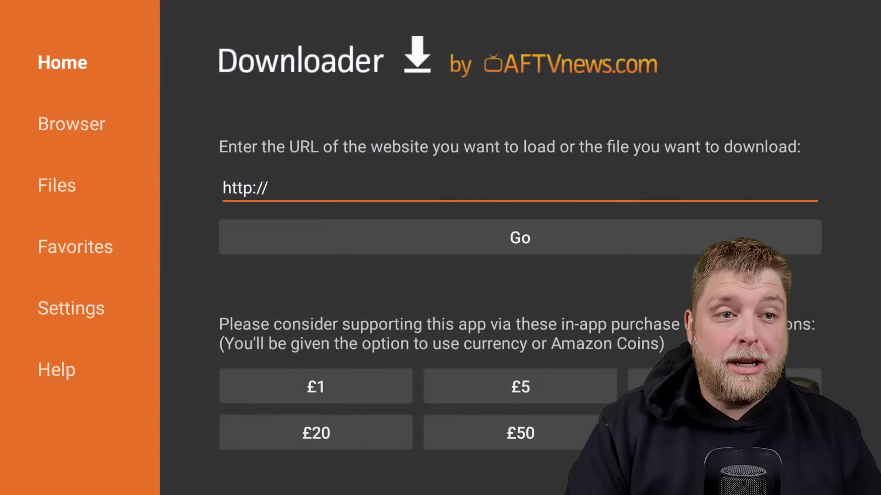
pyautogui.press('Left')
pyautogui.press('Down')
pyautogui.press('Right')
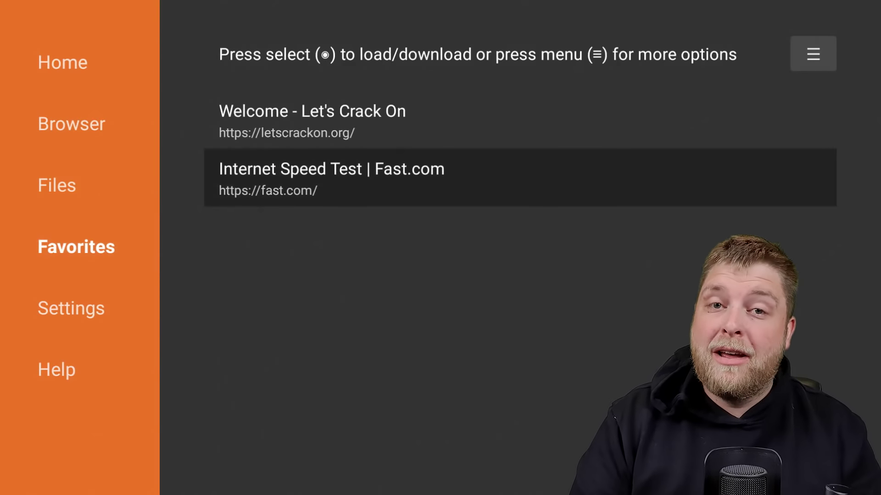
pyautogui.press('Return')
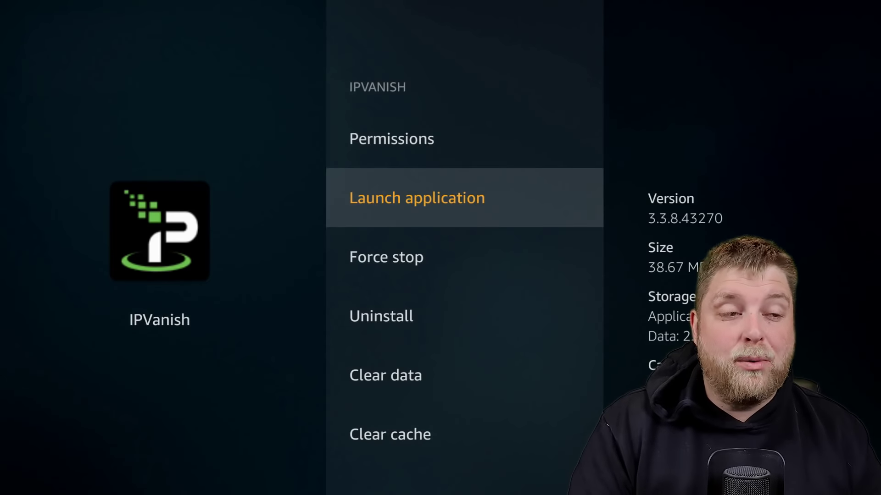
# - Launch IPVanish and connect the VPN with United Kingdom as the country
pyautogui.press('Return')
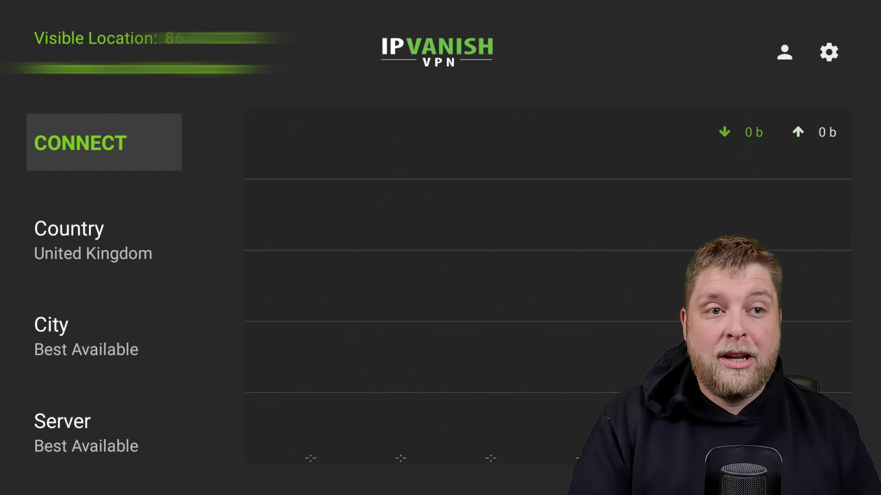
pyautogui.press('Return')
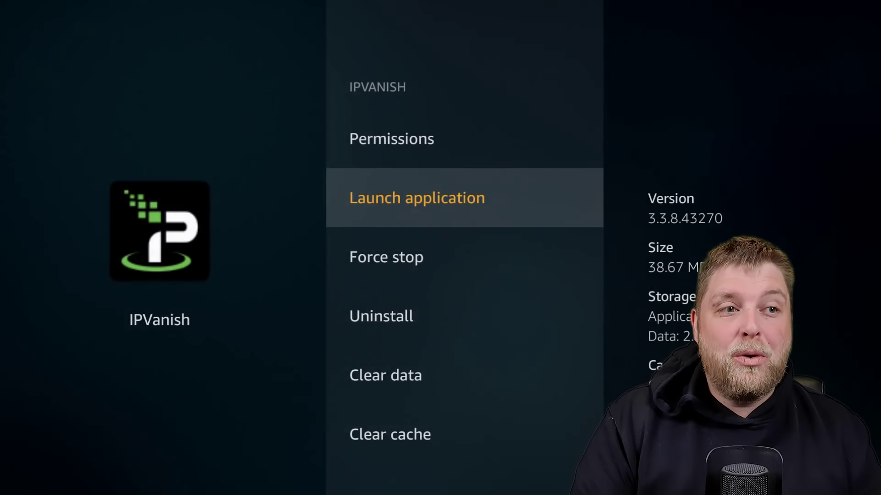
# - Go back to the installed applications list and launch Downloader from its app info page
pyautogui.press('Escape')
pyautogui.press('Up')
pyautogui.press('Up')
pyautogui.press('Up')
pyautogui.press('Up')
pyautogui.press('Up')
pyautogui.press('Up')
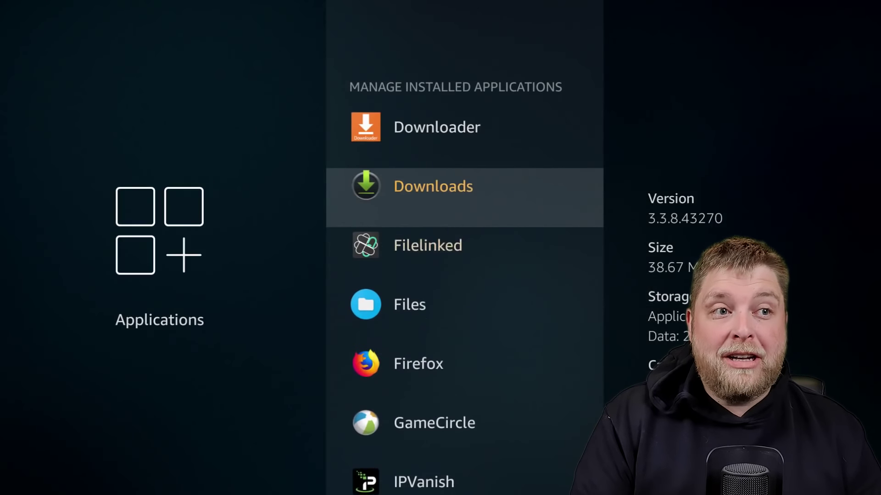
pyautogui.press('Return')
pyautogui.press('Down')
pyautogui.press('Down')
pyautogui.press('Up')
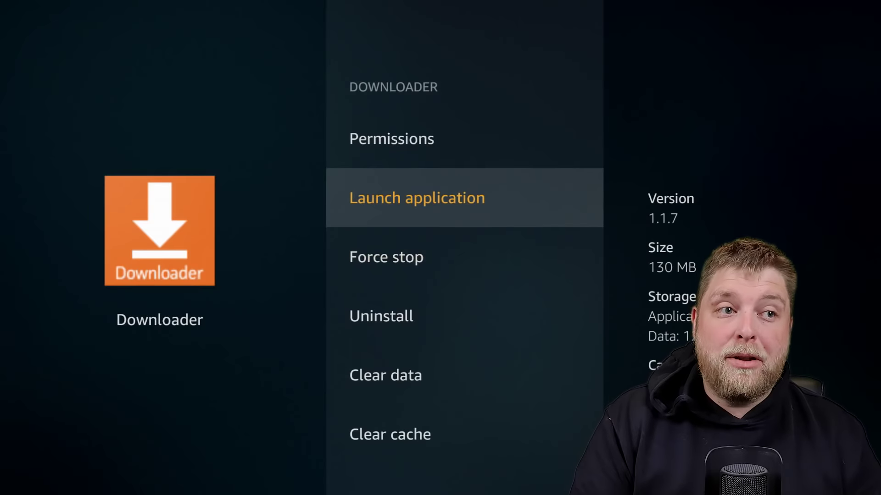
pyautogui.press('Return')
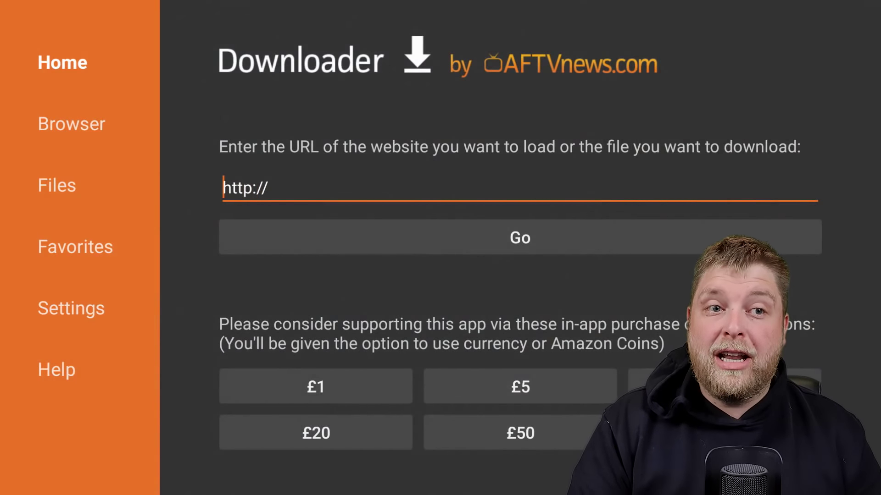
# - Load the Fast.com favourite again to rerun the speed test, getting 35 Mbps
pyautogui.press('Left')
pyautogui.press('Down')
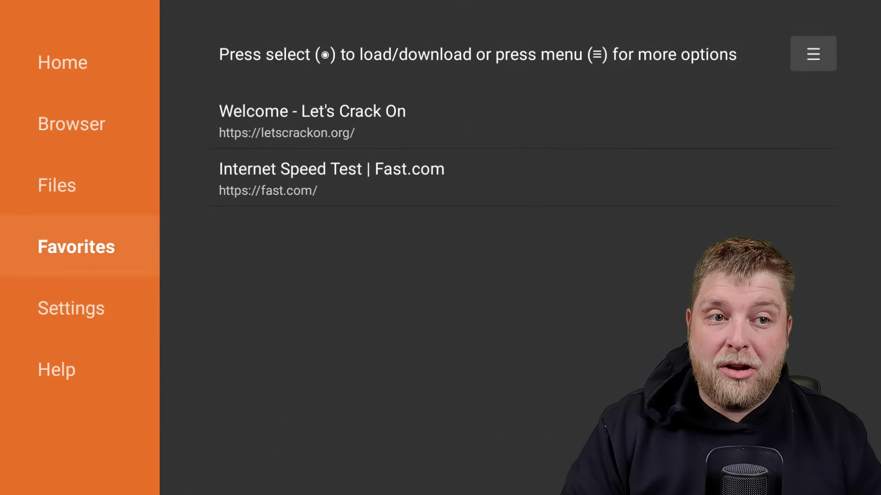
pyautogui.press('Right')
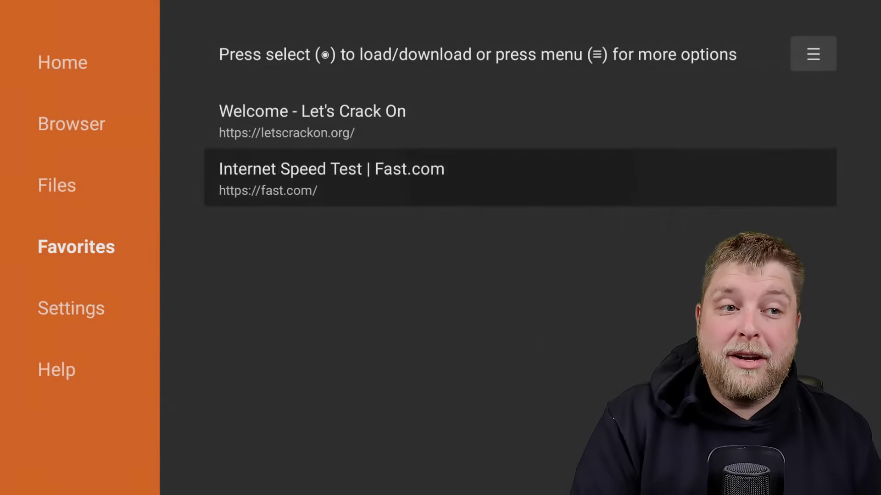
pyautogui.press('Return')
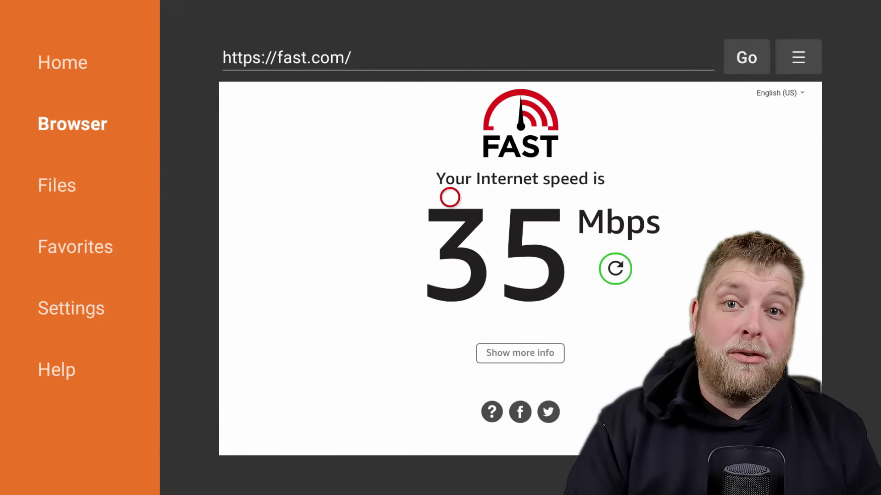
pyautogui.press('Up')
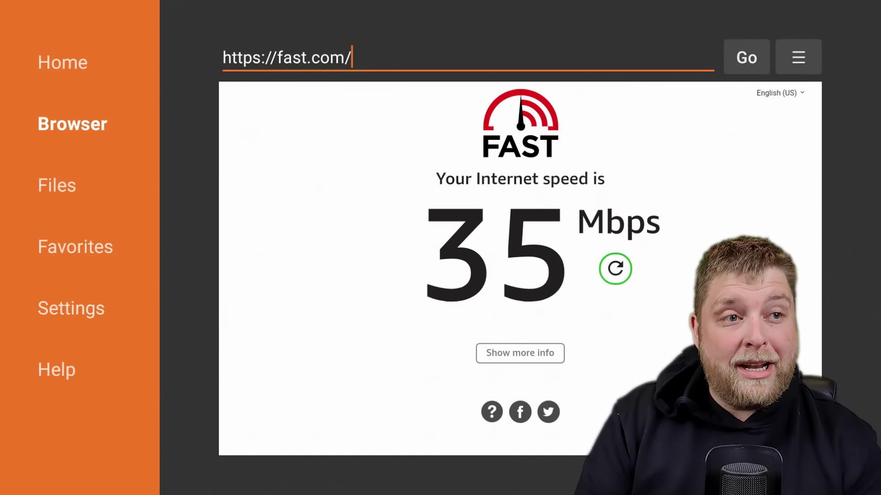
pyautogui.press('Right')
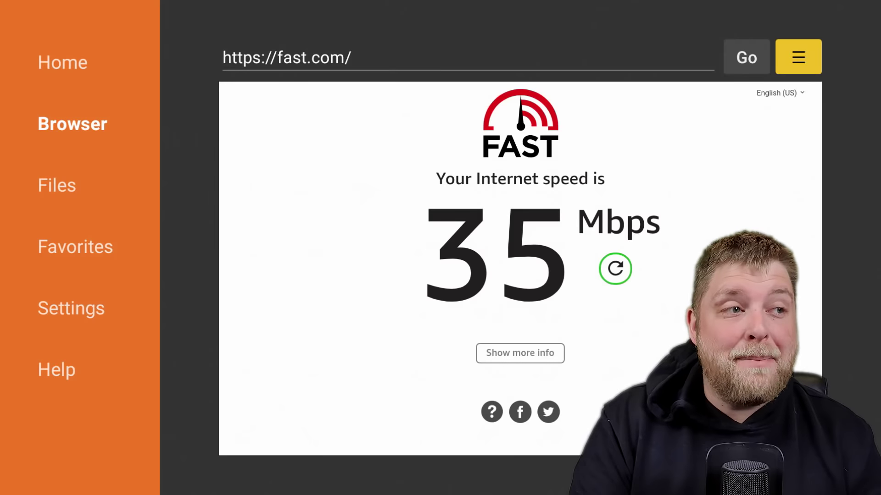
pyautogui.press('Return')
pyautogui.press('Down')
pyautogui.press('Return')
pyautogui.press('Down')
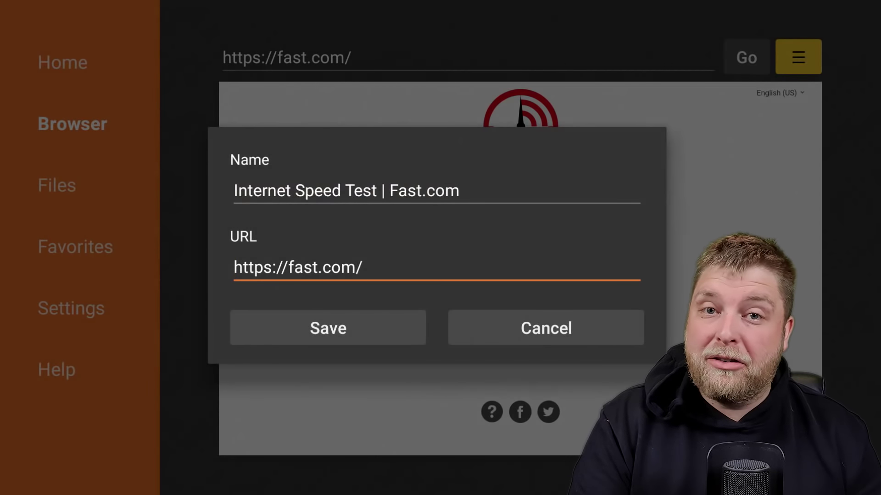
pyautogui.press('Down')
pyautogui.press('Return')
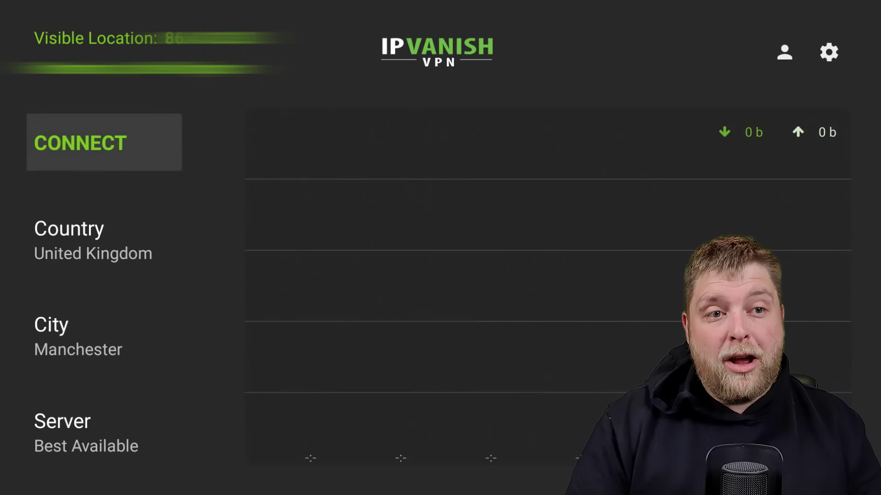
pyautogui.press('Down')
pyautogui.press('Down')
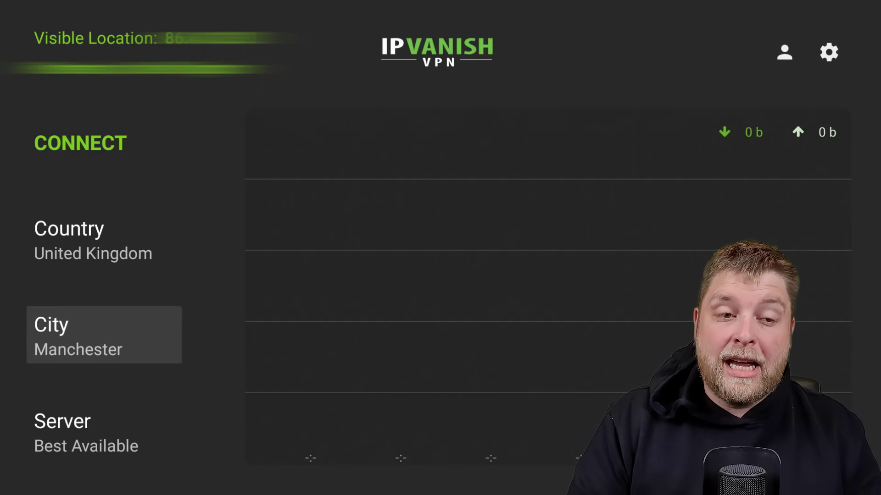
pyautogui.press('Down')
pyautogui.press('Up')
pyautogui.press('Up')
pyautogui.press('Up')
pyautogui.press('Up')
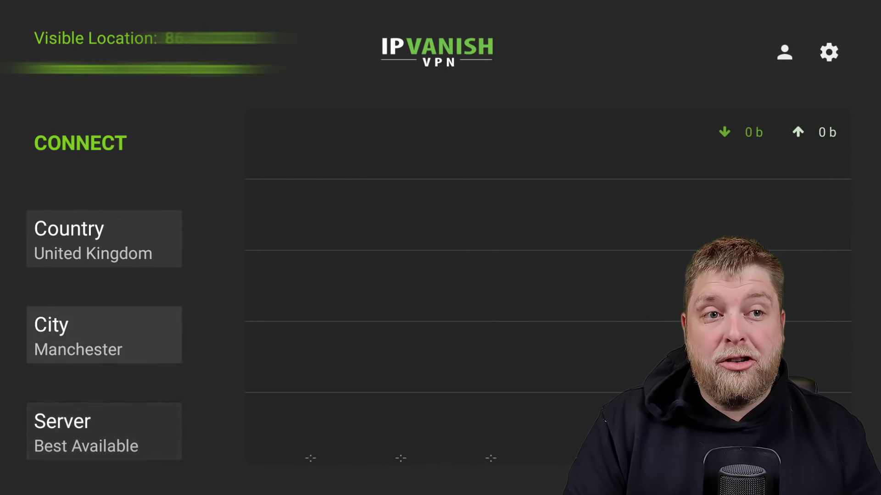
pyautogui.press('Right')
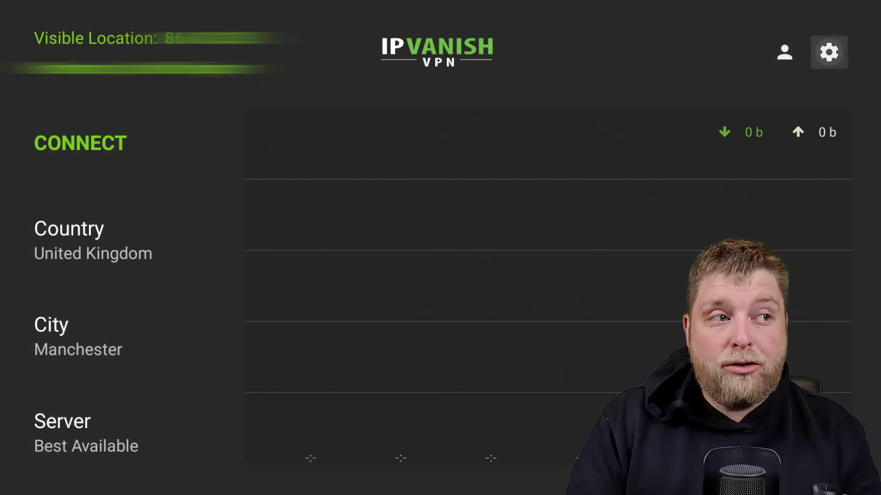
# - Switch the IPVanish VPN protocol to OpenVPN (TCP) in settings
pyautogui.press('Return')
pyautogui.press('Down')
pyautogui.press('Down')
pyautogui.press('Down')
pyautogui.press('Down')
pyautogui.press('Down')
pyautogui.press('Down')
pyautogui.press('Down')
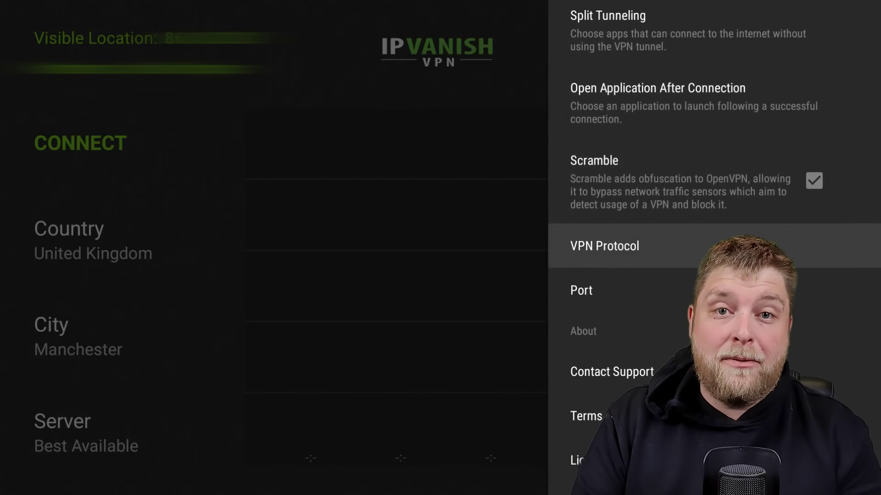
pyautogui.press('Return')
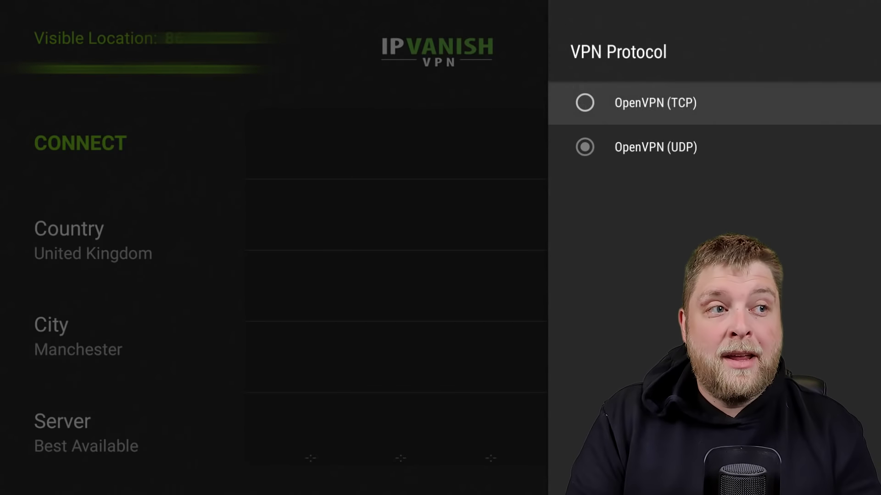
pyautogui.press('Down')
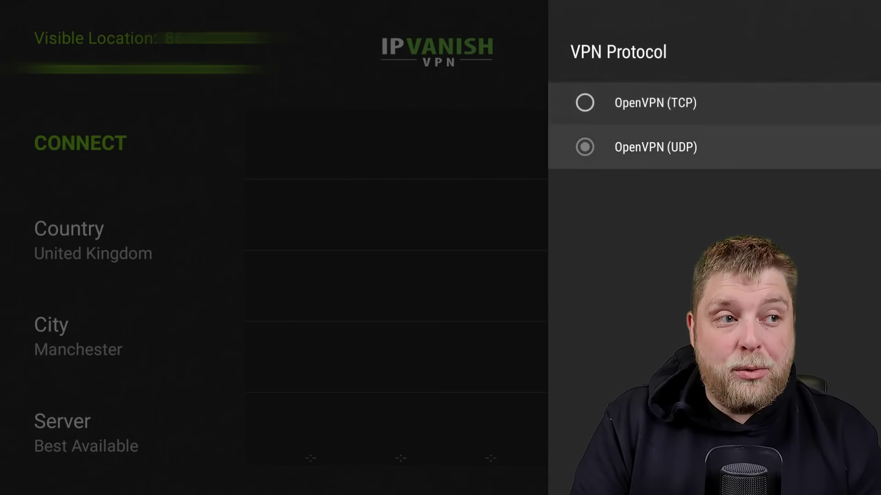
pyautogui.press('Up')
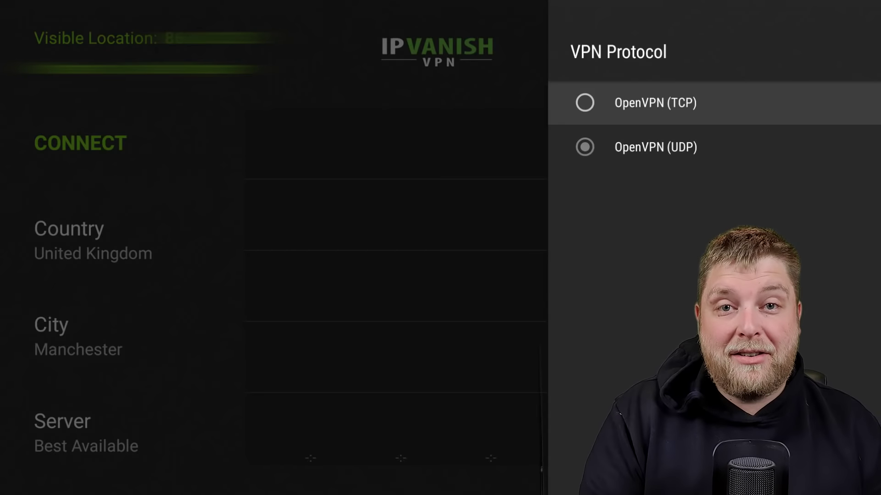
pyautogui.press('Return')
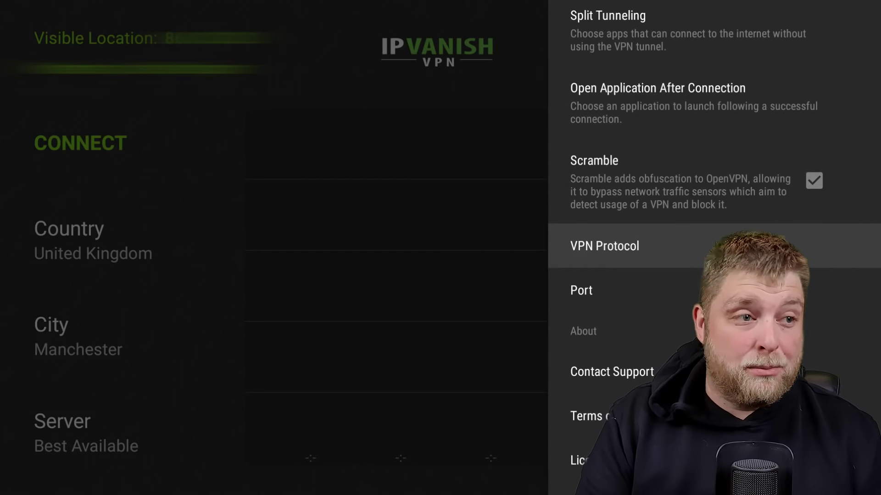
# - Close settings and connect the VPN to the best available Manchester server
pyautogui.press('Escape')
pyautogui.press('Left')
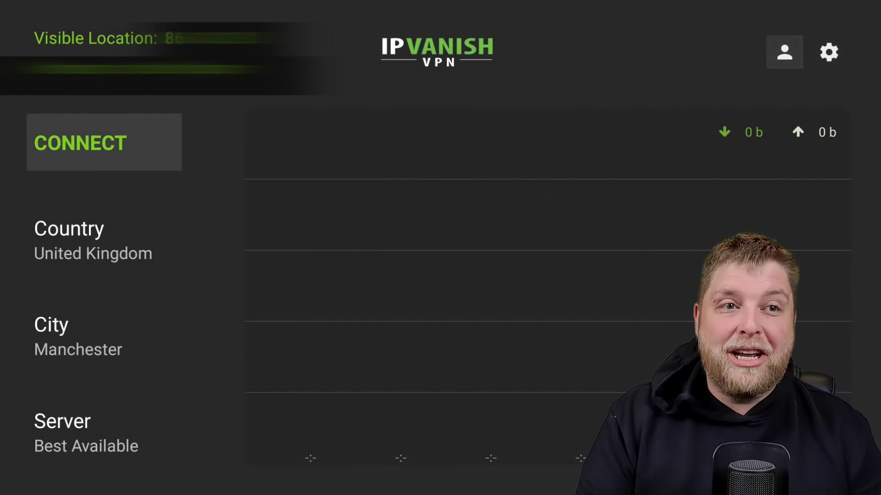
pyautogui.press('Return')
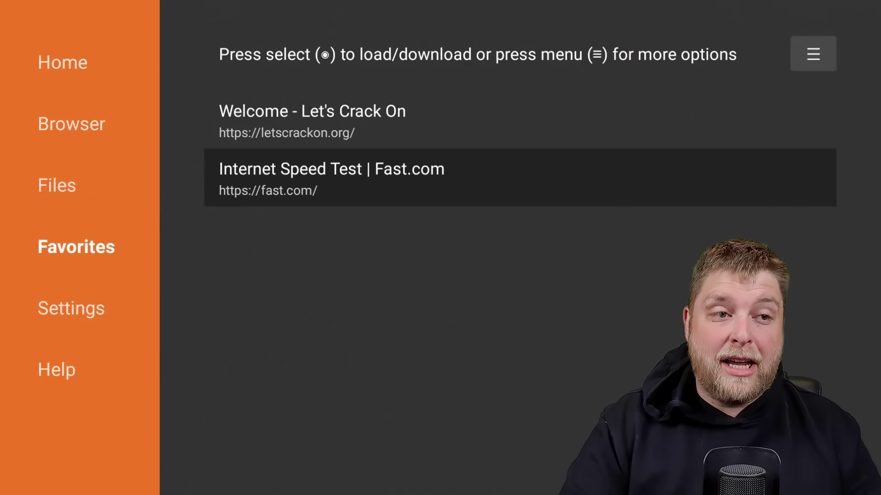
# - Load the fast.com favourite and read the 49 Mbps speed result through the VPN
pyautogui.press('Return')
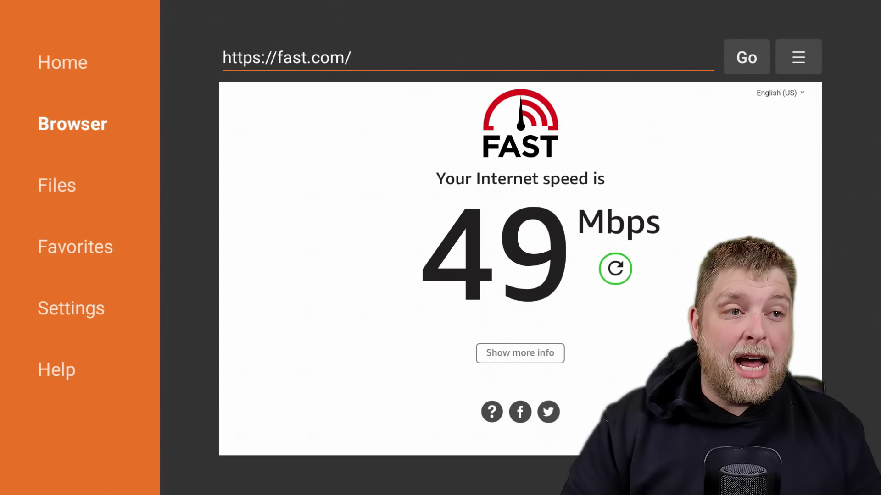
pyautogui.press('Up')
pyautogui.press('Left')
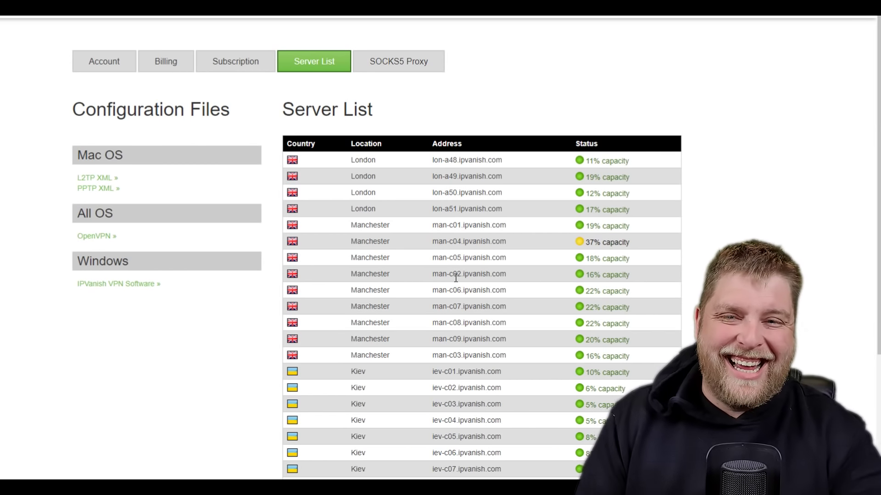
# - Scroll to the Manchester rows and mark man-c02.ipvanish.com at 16% capacity
pyautogui.scroll(-1, 418, 358)
pyautogui.scroll(-2, 420, 360)
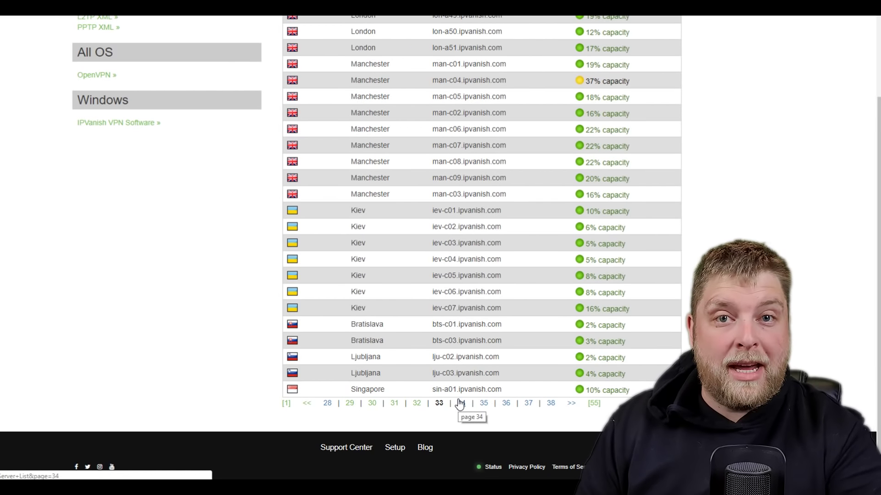
pyautogui.scroll(1, 541, 171)
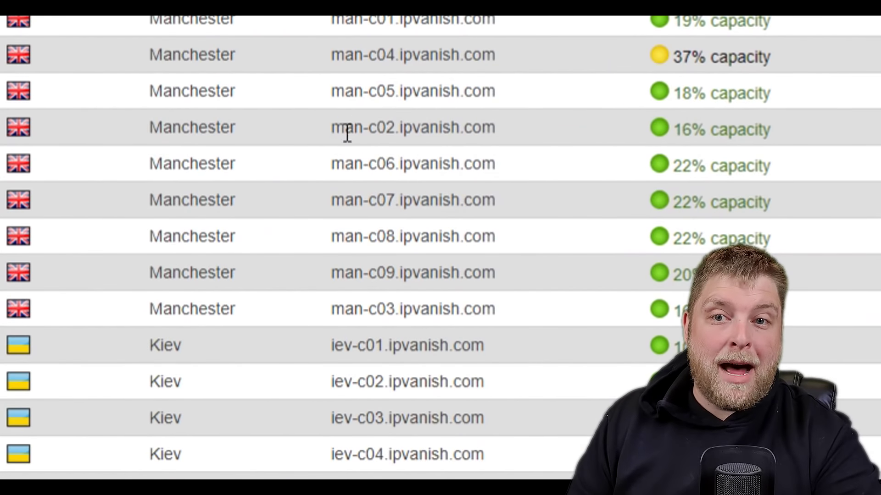
pyautogui.moveTo(393, 151); pyautogui.dragTo(490, 158)
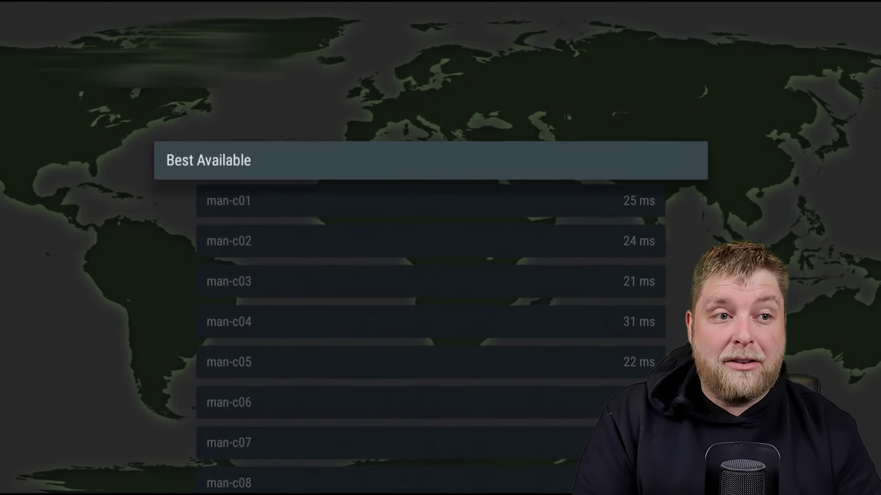
# - Pick man-c02 from the Manchester server list and connect the VPN to it
pyautogui.press('Down')
pyautogui.press('Down')
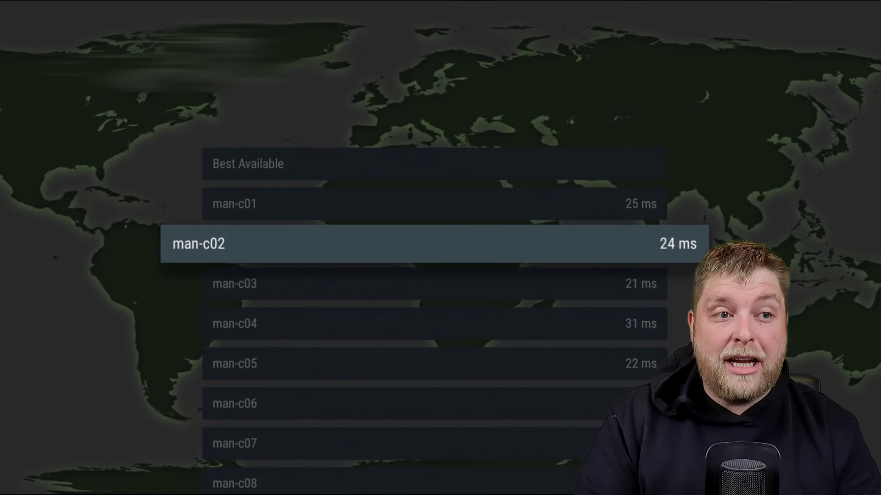
pyautogui.press('Return')
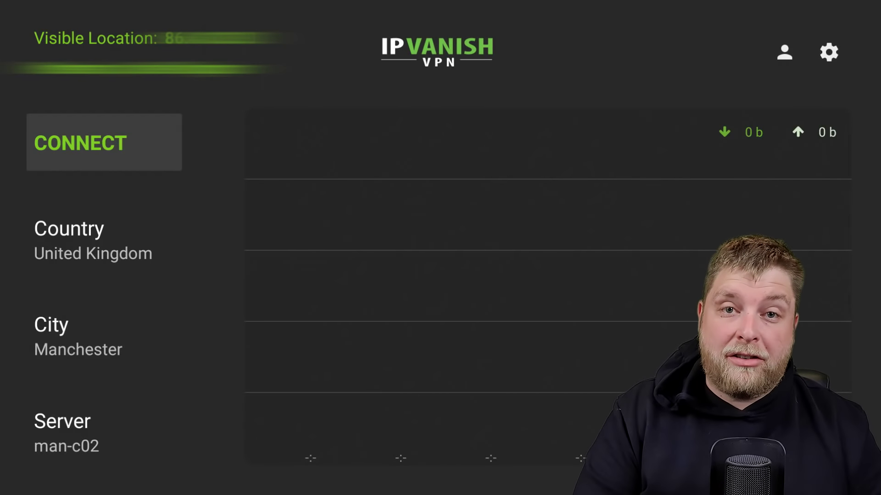
pyautogui.press('Return')
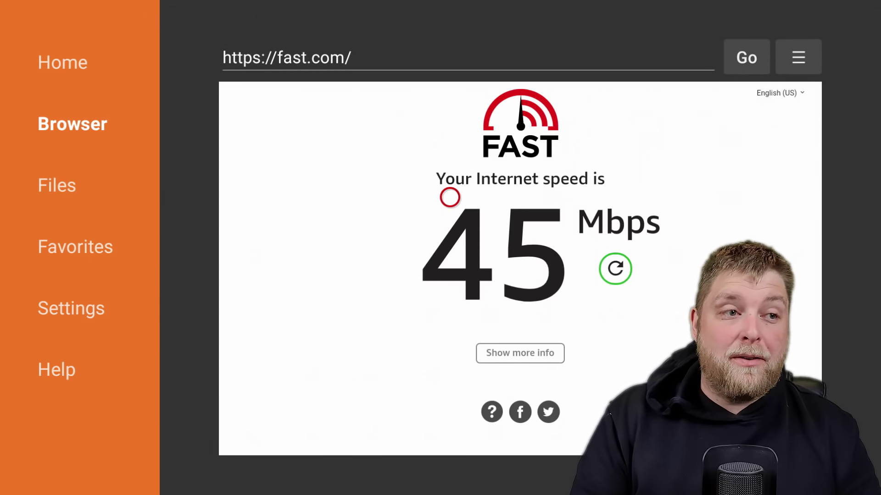
# - Exit the 45 Mbps fast.com page and Downloader, moving to IPVanish in installed applications
pyautogui.press('Left')
pyautogui.press('Up')
pyautogui.press('Up')
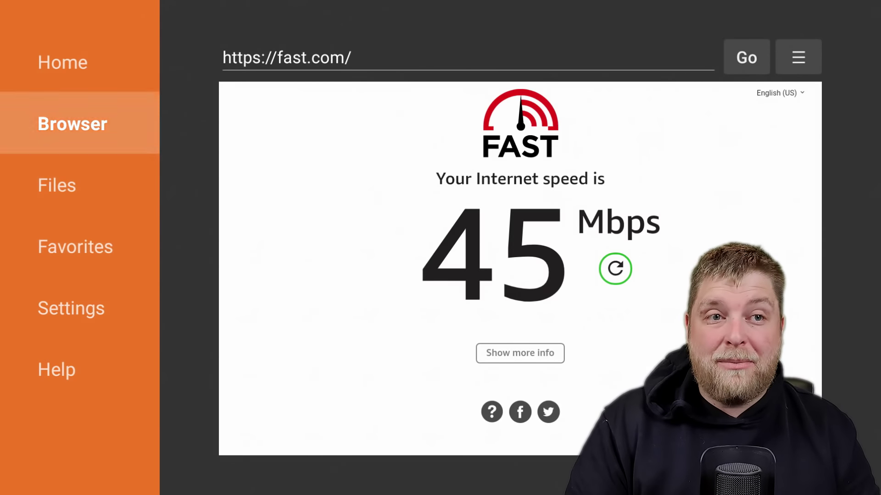
pyautogui.press('Up')
pyautogui.press('Escape')
pyautogui.press('Escape')
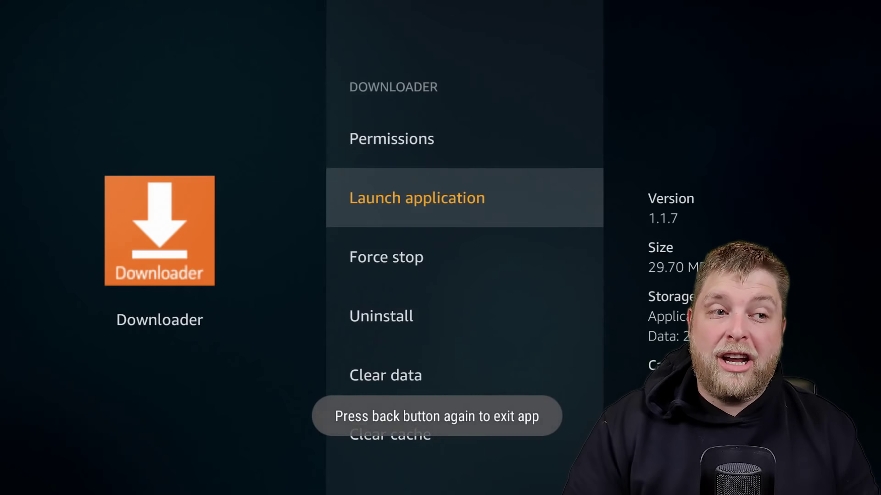
pyautogui.press('Escape')
pyautogui.press('Down')
pyautogui.press('Down')
pyautogui.press('Down')
pyautogui.press('Down')
pyautogui.press('Down')
pyautogui.press('Down')
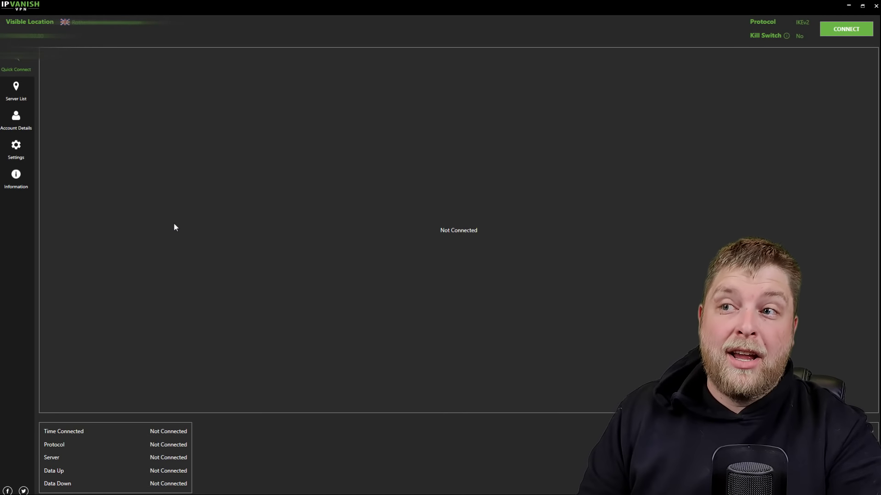
# - Leave the Active Protocol on IKEv2 in Settings and show the country-sorted Server List
pyautogui.click(17, 154)
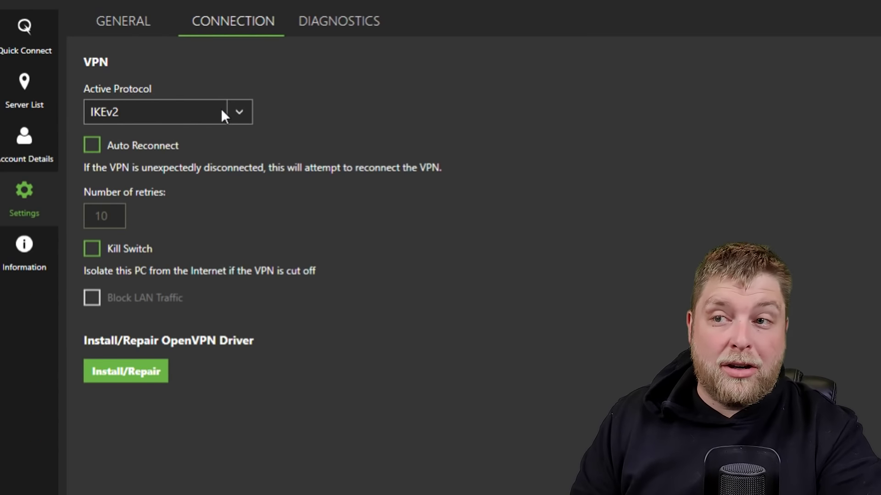
pyautogui.click(240, 112)
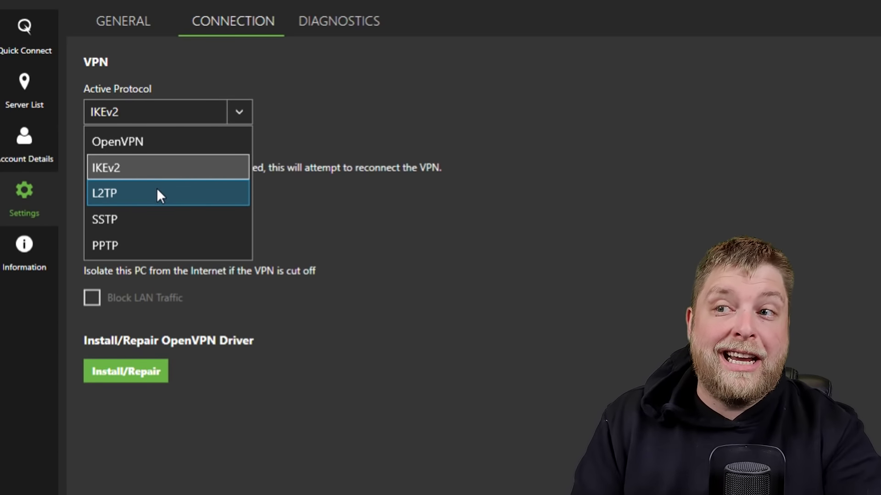
pyautogui.click(39, 202)
pyautogui.click(13, 98)
# - Connect IPVanish to the United Kingdom Manchester server man-c02.vpn.ipvanish.com, then restart the Fast.com test
pyautogui.scroll(-20, 367, 289)
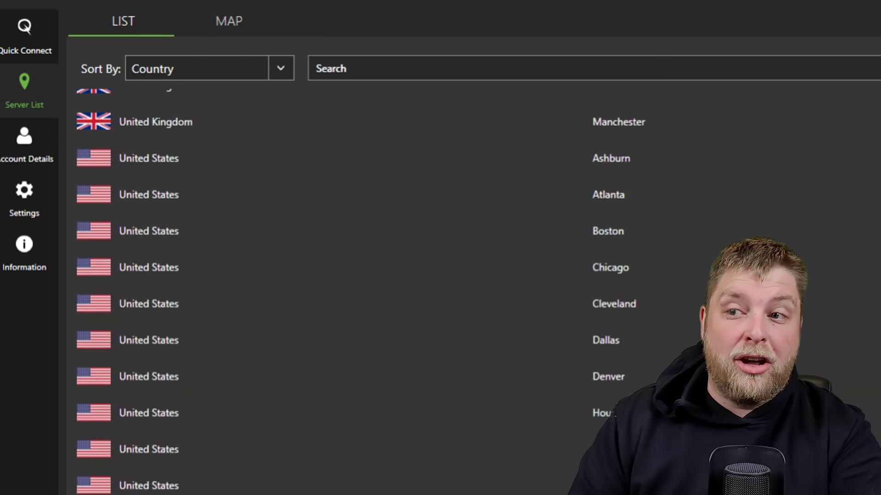
pyautogui.scroll(5, 317, 380)
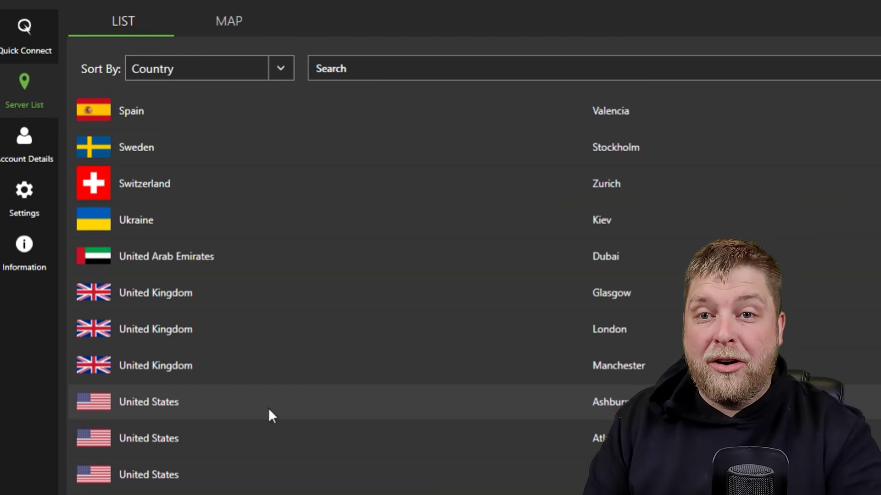
pyautogui.scroll(-3, 331, 385)
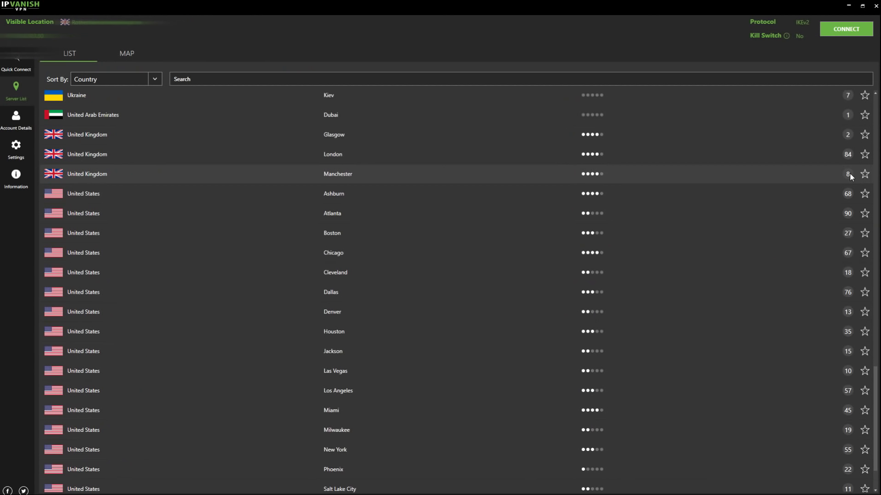
pyautogui.click(849, 175)
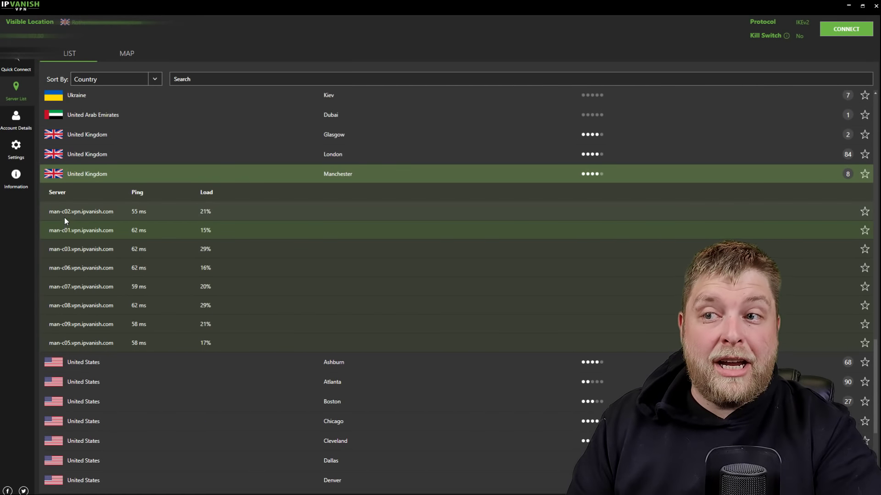
pyautogui.doubleClick(137, 231)
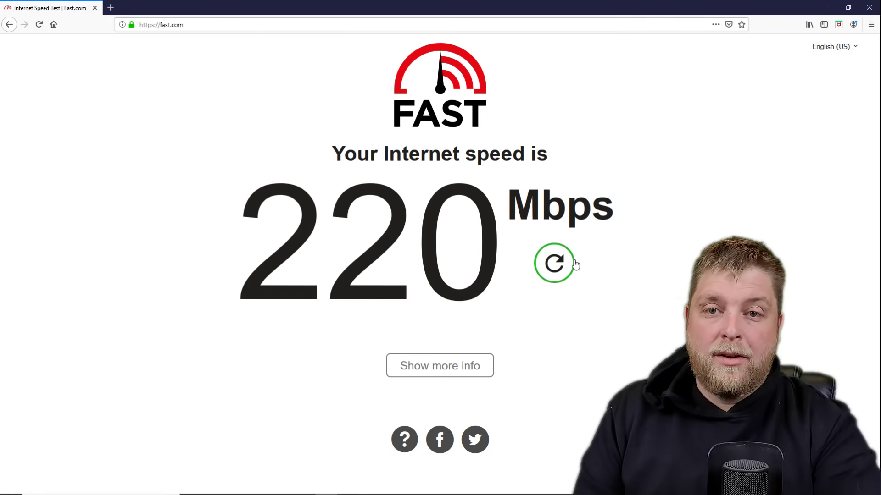
pyautogui.click(555, 264)
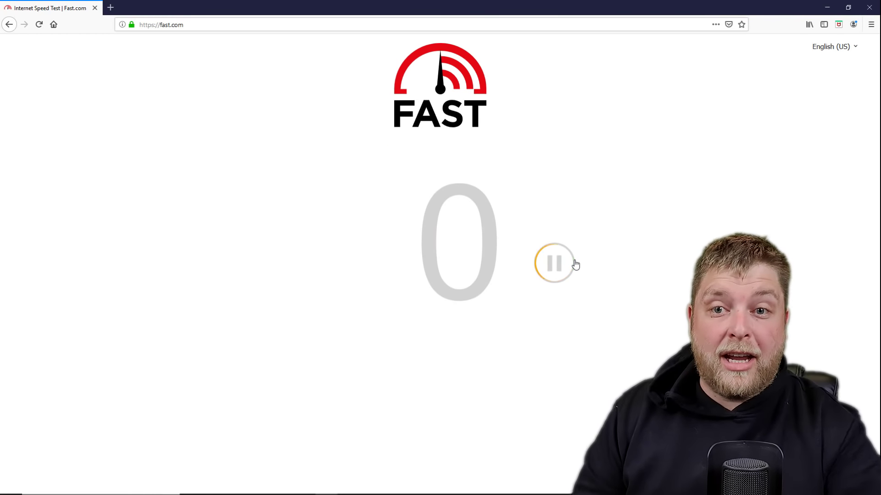